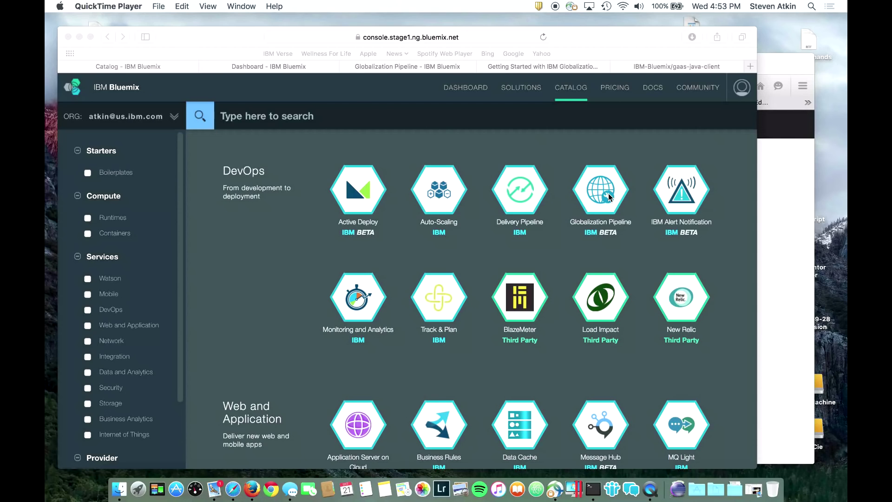
# Step: In the books app's Globalization Pipeline service, start a new bundle with the ID com.ibm.translation
pyautogui.click(312, 69)
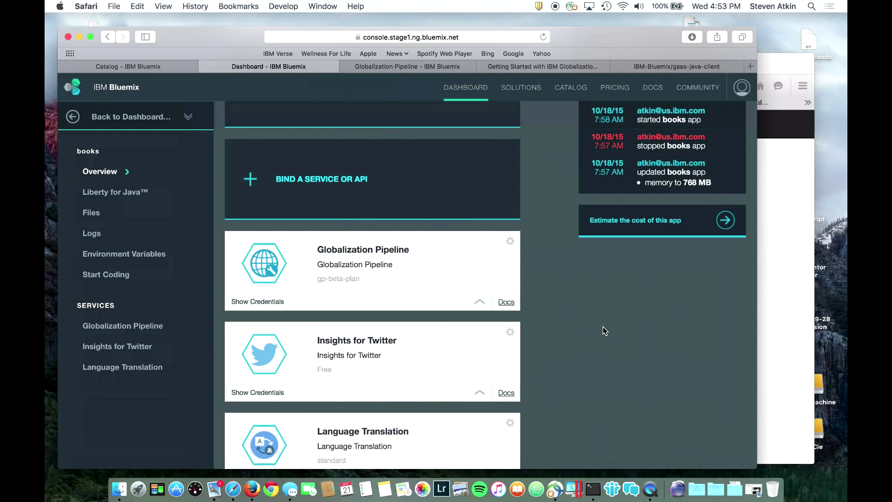
pyautogui.click(439, 264)
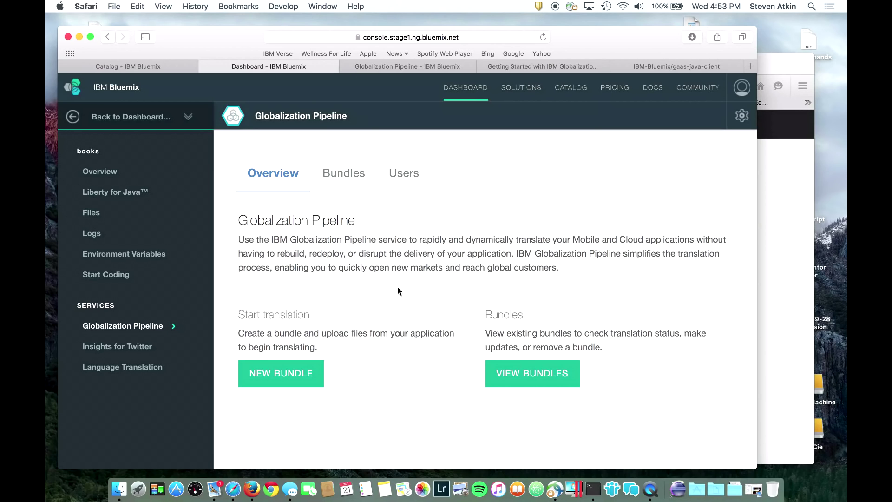
pyautogui.click(294, 377)
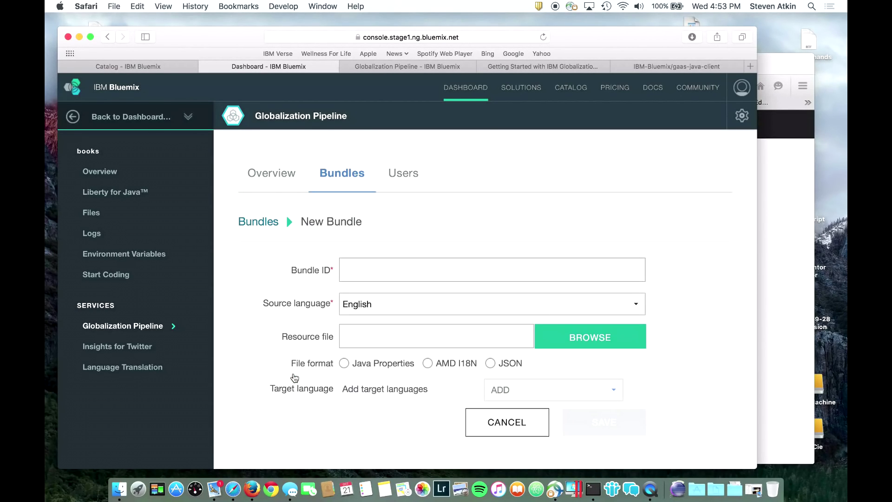
pyautogui.click(377, 270)
pyautogui.write('com.i')
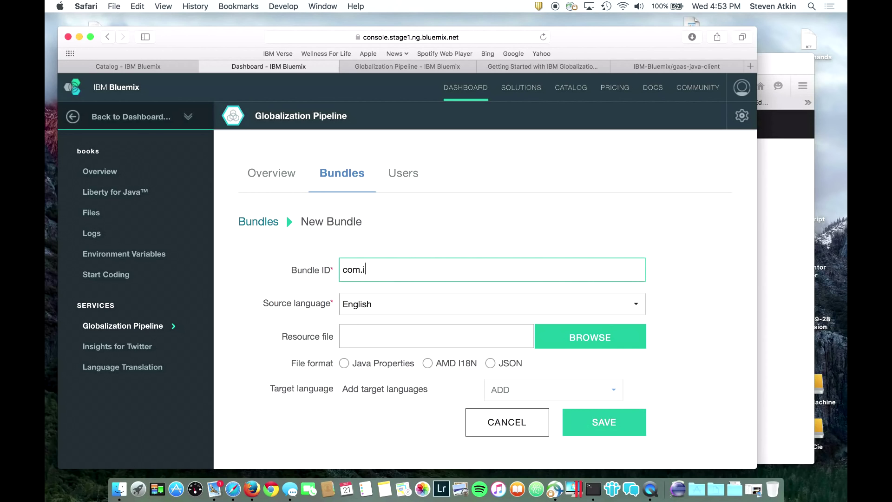
pyautogui.write('bm.translation')
# Step: Set the bundle's file format to Java Properties, attach translation.properties from the Desktop as its resource file, and save it
pyautogui.click(344, 362)
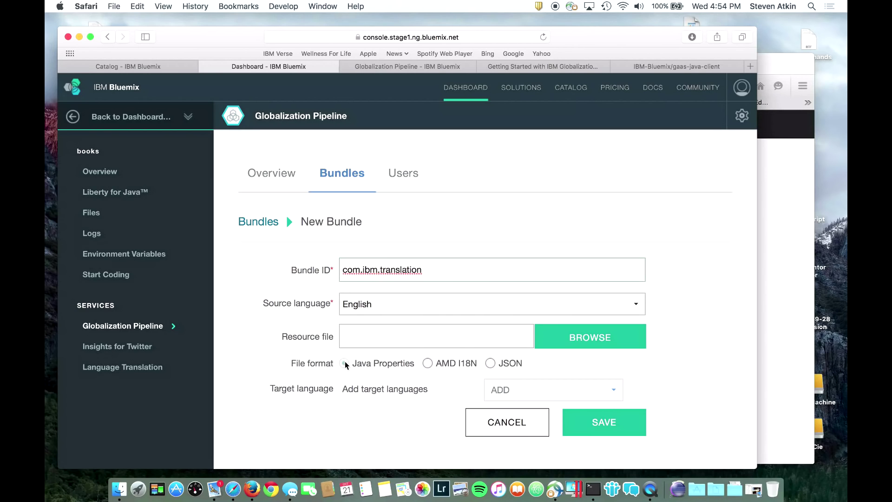
pyautogui.click(564, 337)
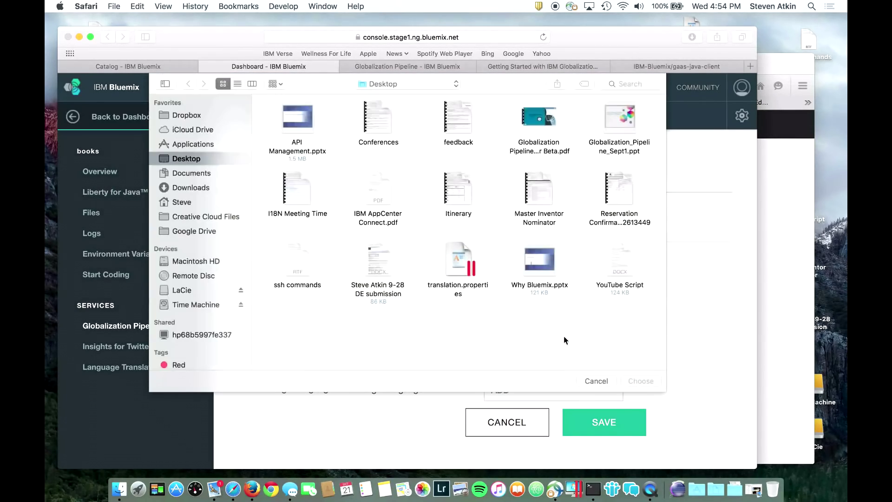
pyautogui.click(461, 255)
pyautogui.click(641, 381)
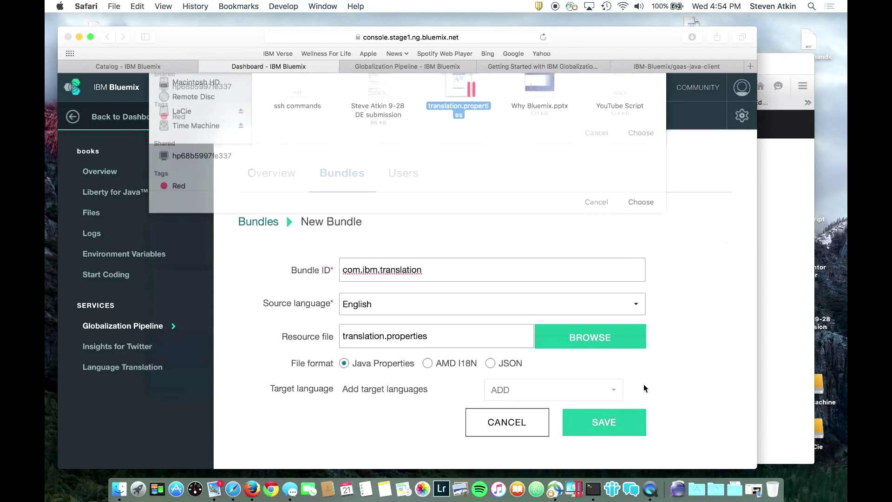
pyautogui.click(628, 424)
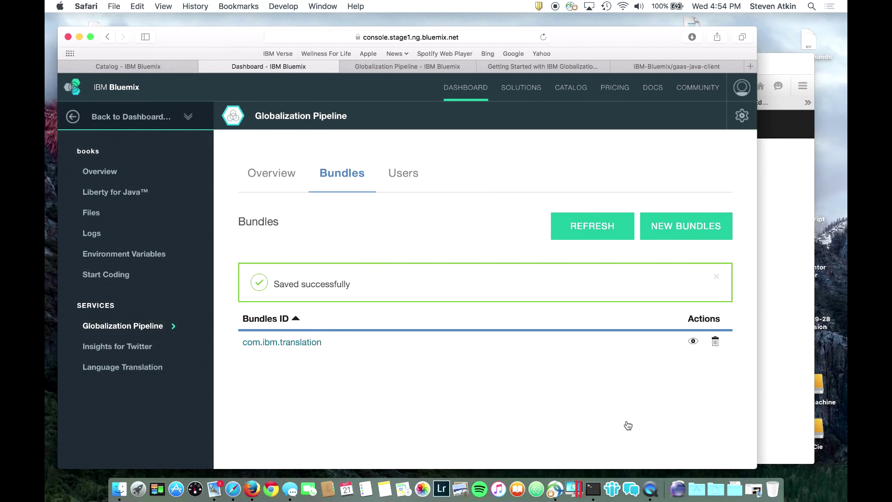
# Step: Open the com.ibm.translation bundle and add French as a target language
pyautogui.click(307, 342)
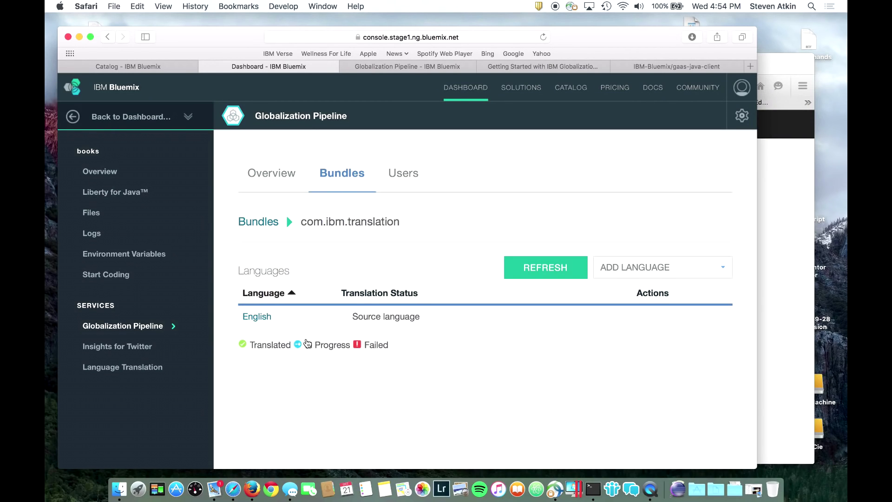
pyautogui.click(638, 274)
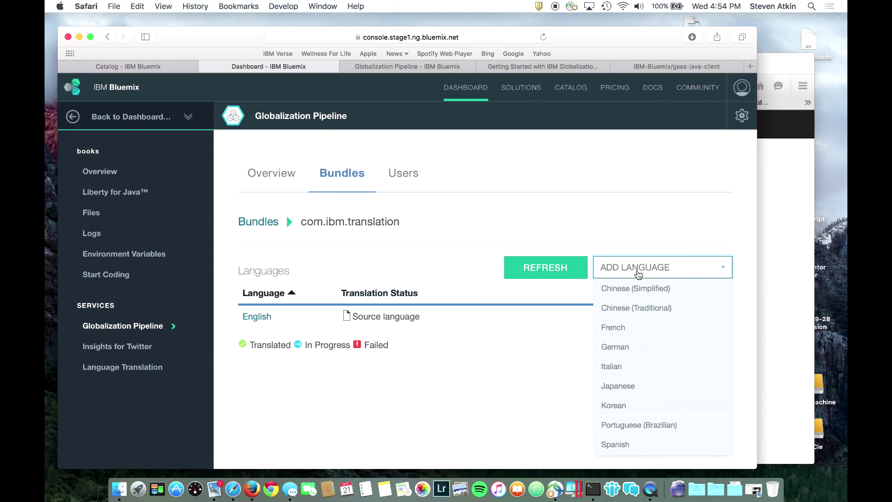
pyautogui.click(616, 326)
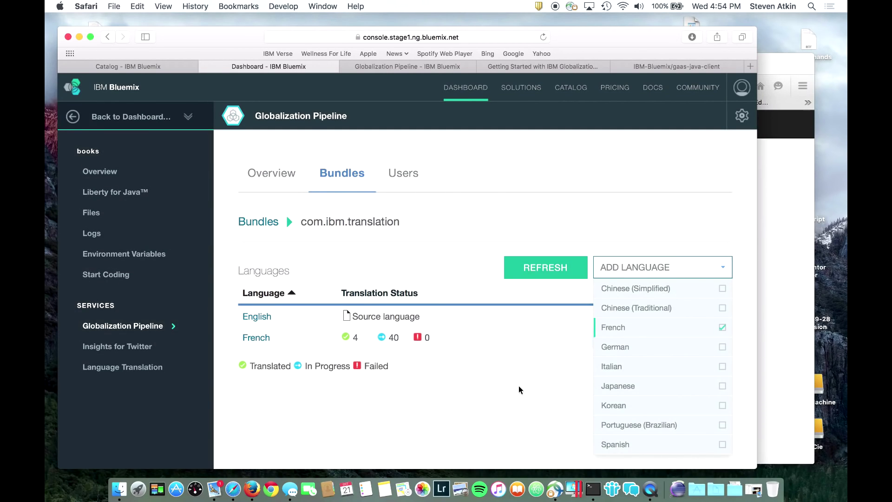
pyautogui.click(520, 389)
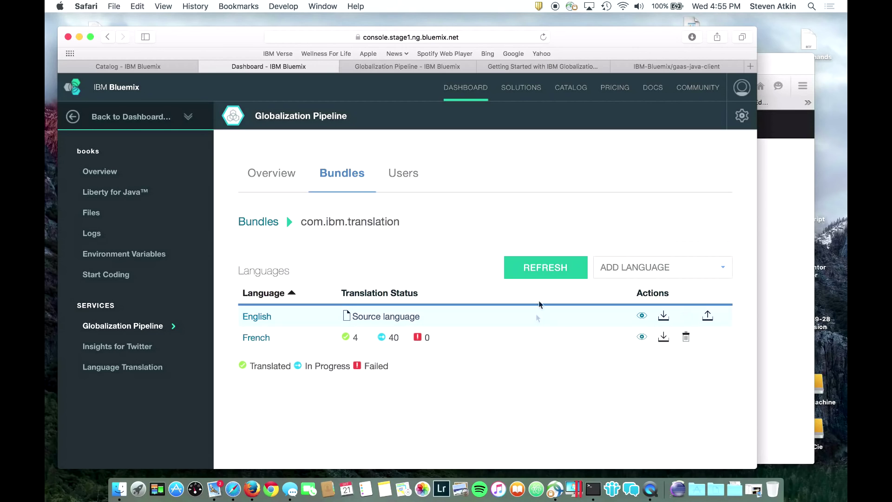
# Step: Refresh the bundle's translation status and open the list of French translations
pyautogui.click(540, 272)
pyautogui.click(257, 338)
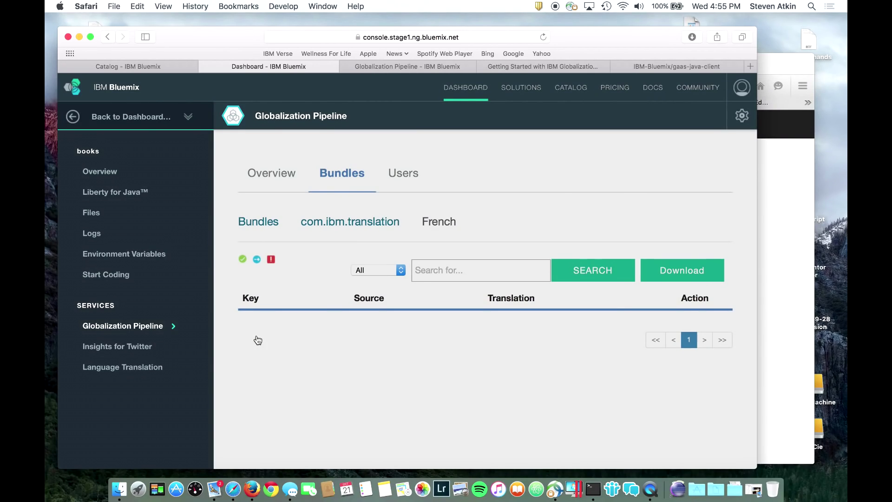
pyautogui.scroll(-5, 509, 343)
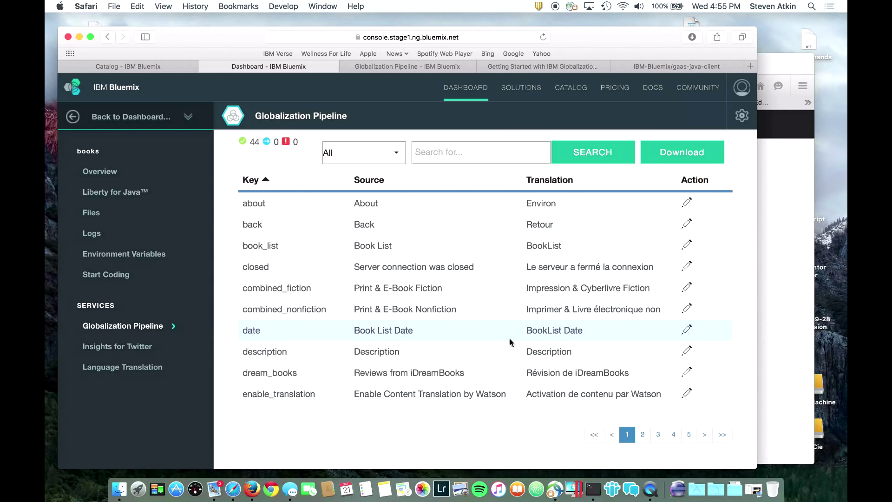
# Step: Change the French translation of the date key to "Date de la Liste" and update it
pyautogui.click(687, 330)
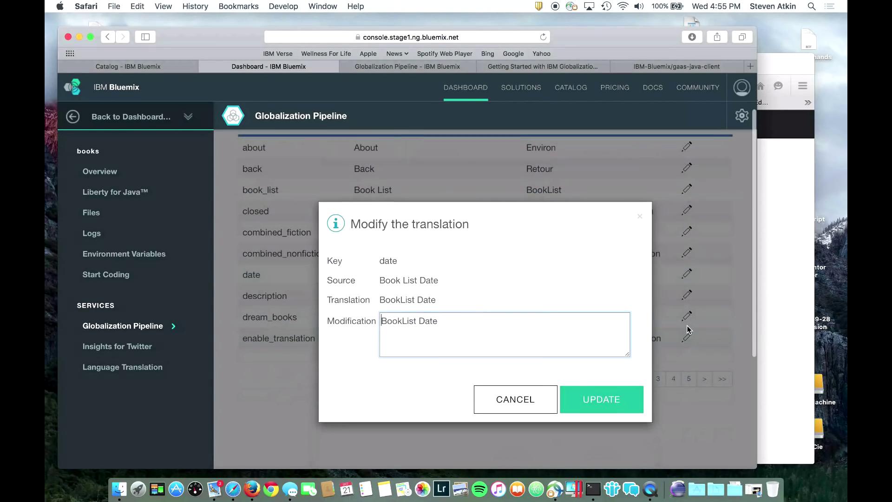
pyautogui.click(416, 322)
pyautogui.press('BackSpace')
pyautogui.press('BackSpace')
pyautogui.press('BackSpace')
pyautogui.press('BackSpace')
pyautogui.press('BackSpace')
pyautogui.press('BackSpace')
pyautogui.press('BackSpace')
pyautogui.press('BackSpace')
pyautogui.press('BackSpace')
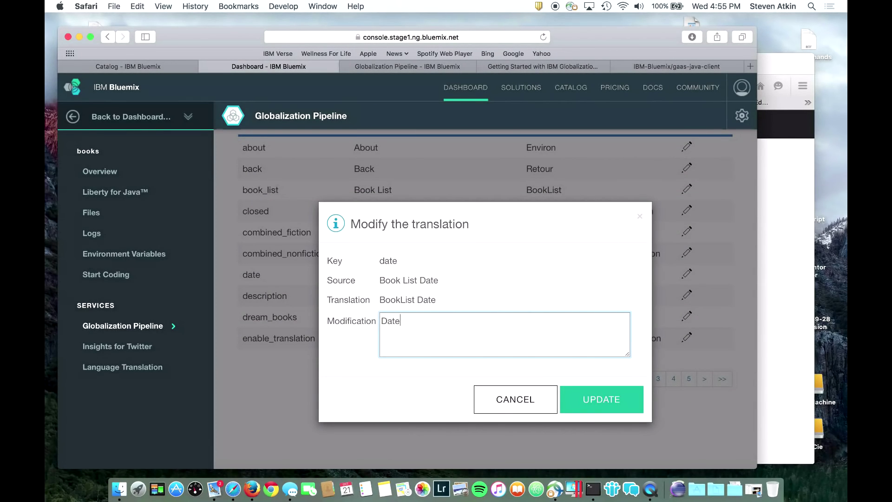
pyautogui.write('de la Liste')
pyautogui.click(619, 401)
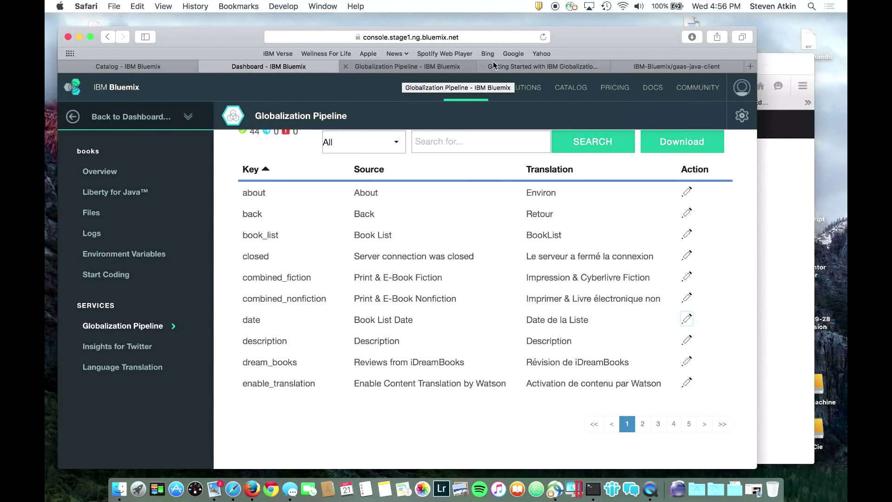
# Step: View the Globalization Pipeline getting-started documentation and the gaas-java-client repository on GitHub
pyautogui.click(529, 68)
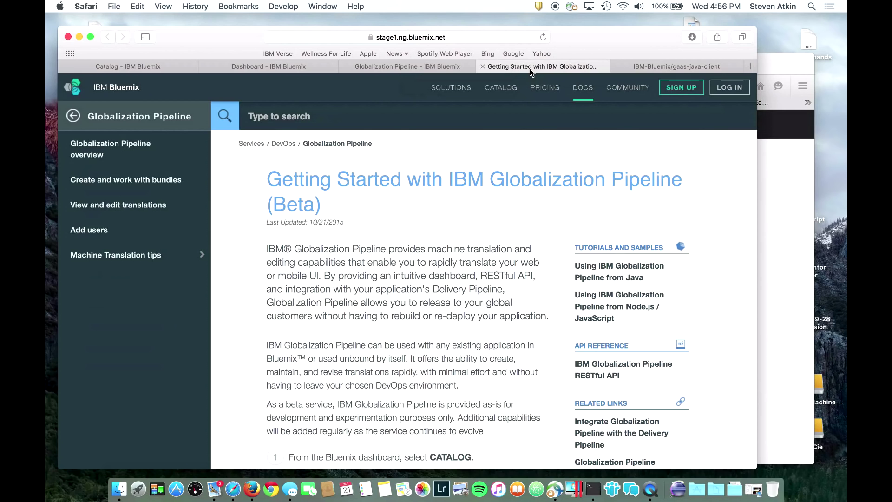
pyautogui.click(643, 66)
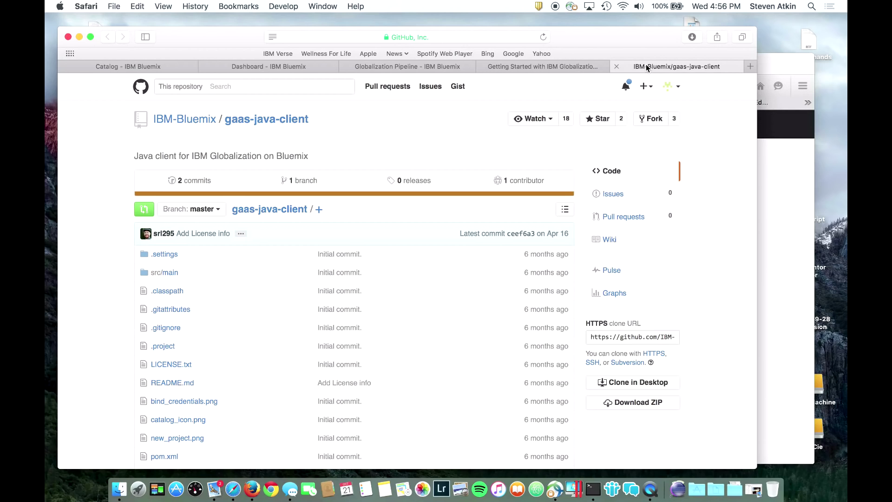
# Step: Switch to Firefox, move French/France to the top of the preferred page languages, and reload the Book Club home page
pyautogui.click(796, 66)
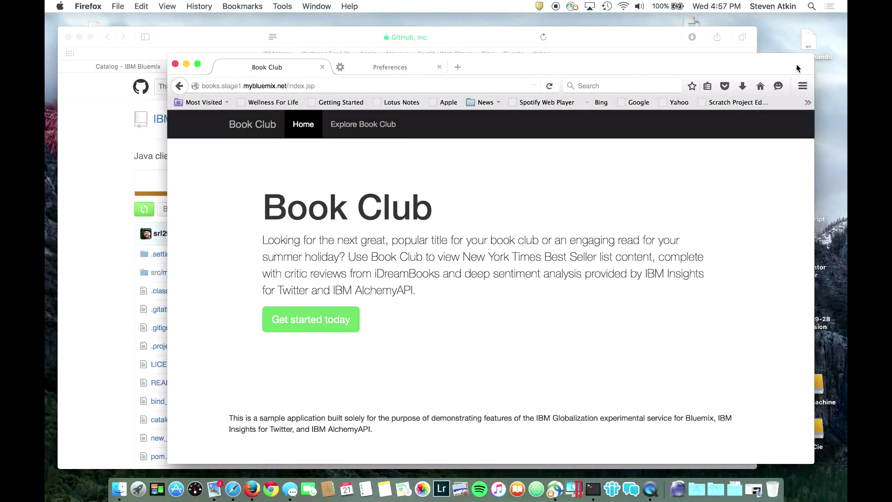
pyautogui.click(398, 71)
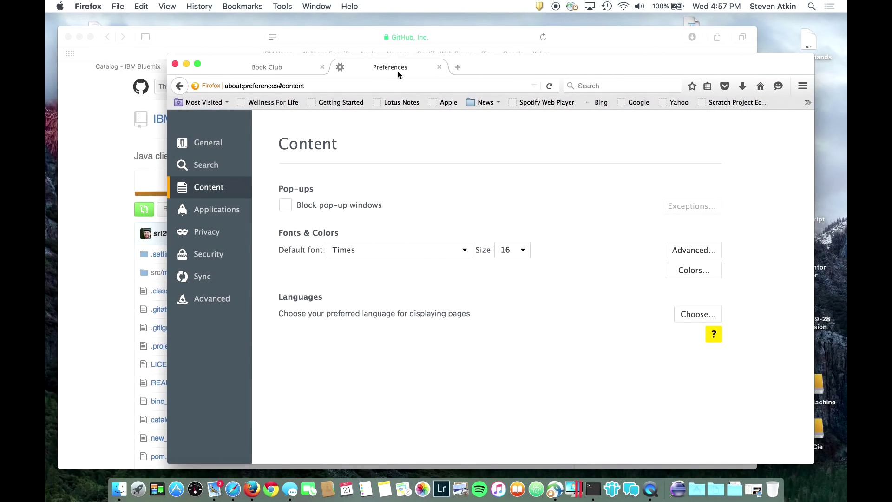
pyautogui.click(696, 314)
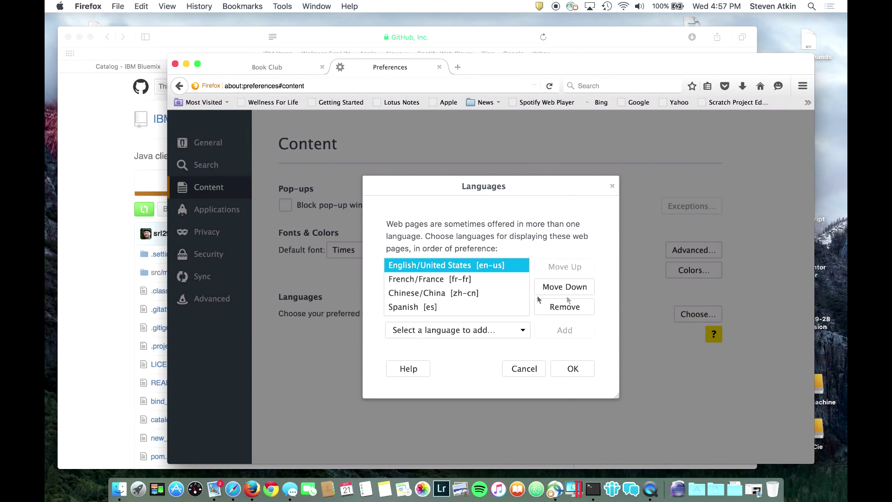
pyautogui.click(472, 278)
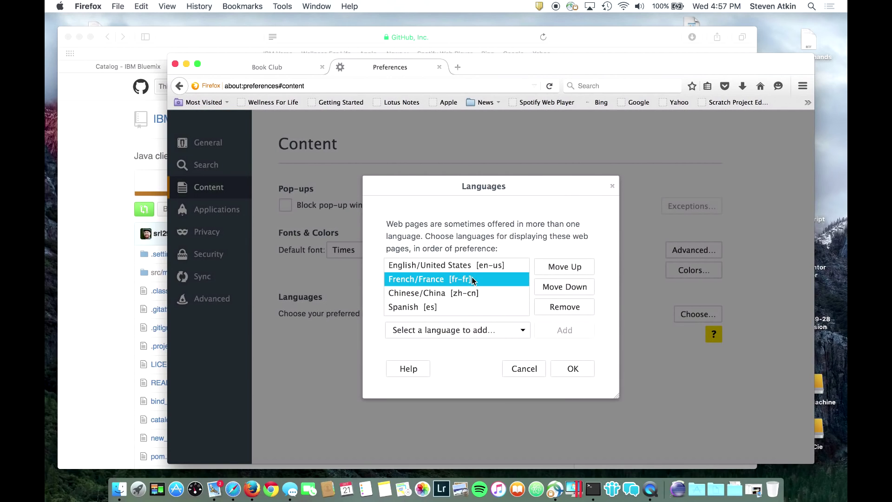
pyautogui.click(554, 269)
pyautogui.click(574, 372)
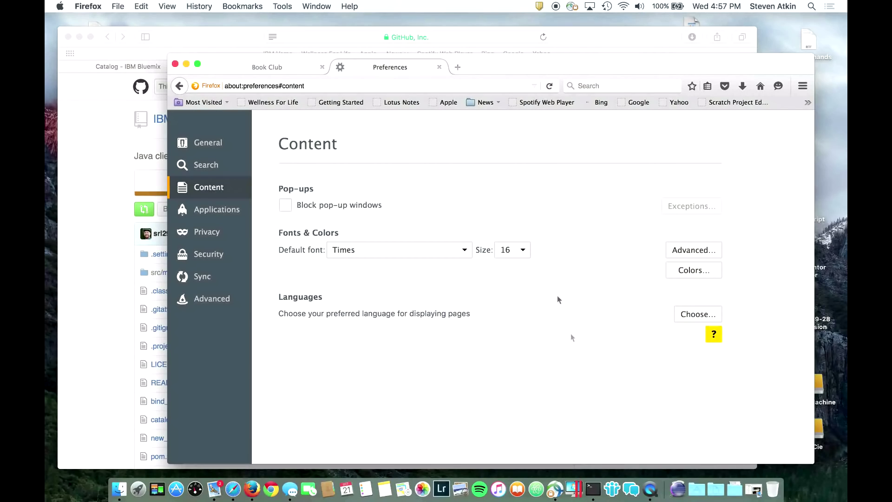
pyautogui.click(289, 68)
pyautogui.click(303, 122)
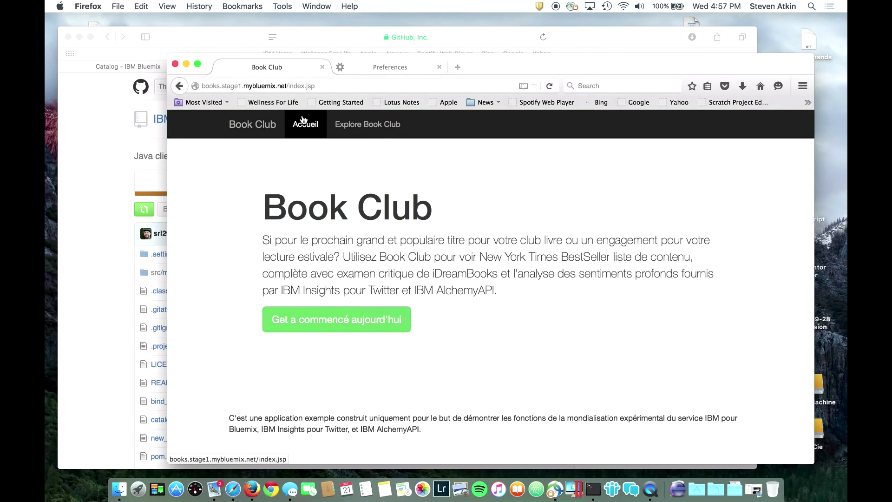